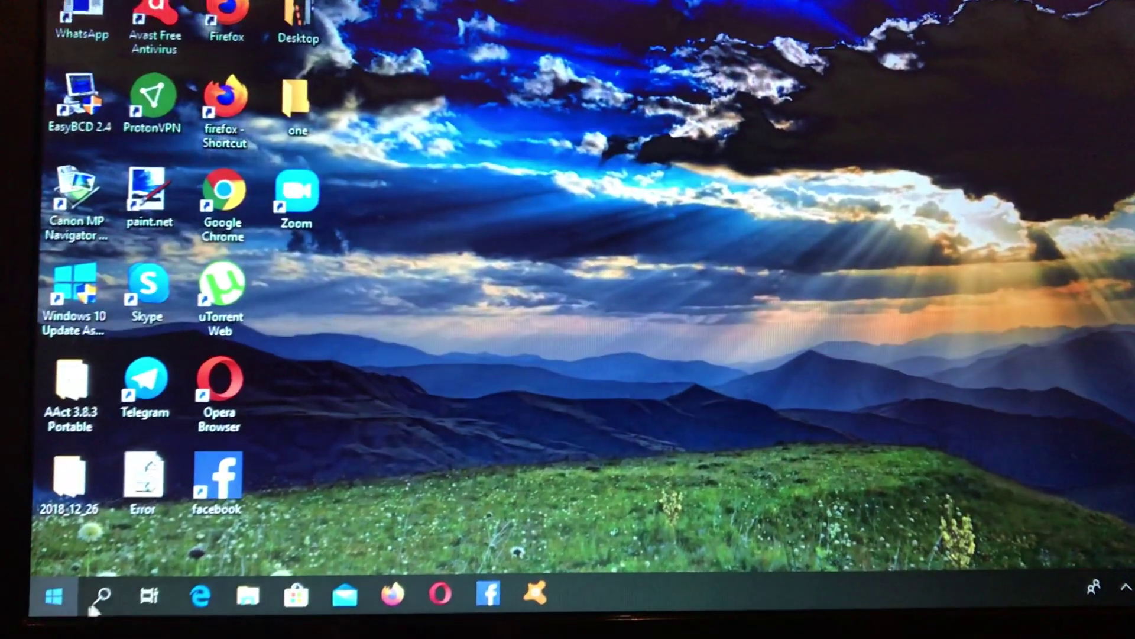
- Search Windows for 'devi', fixing the typo, so Device Manager shows as best match
click(98, 597)
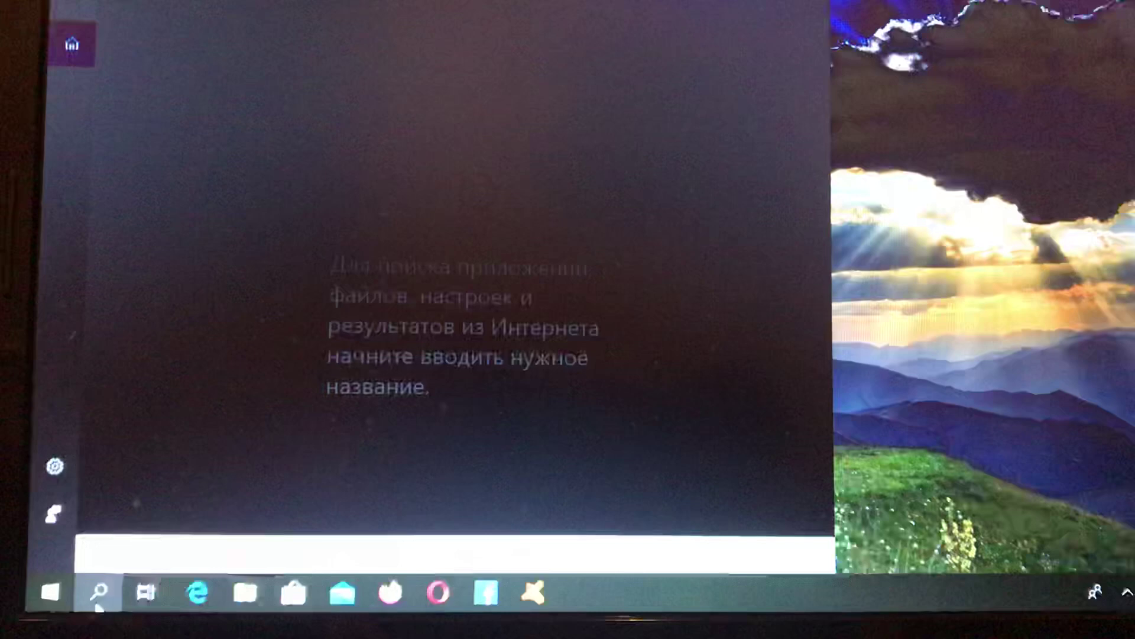
text(ву)
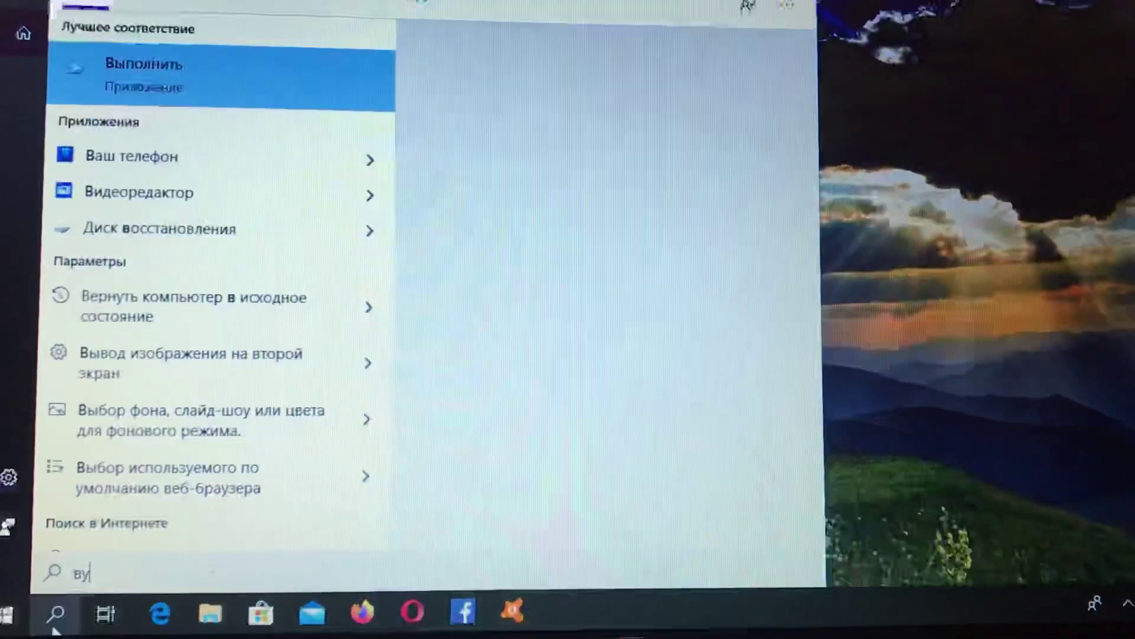
key(BackSpace)
key(BackSpace)
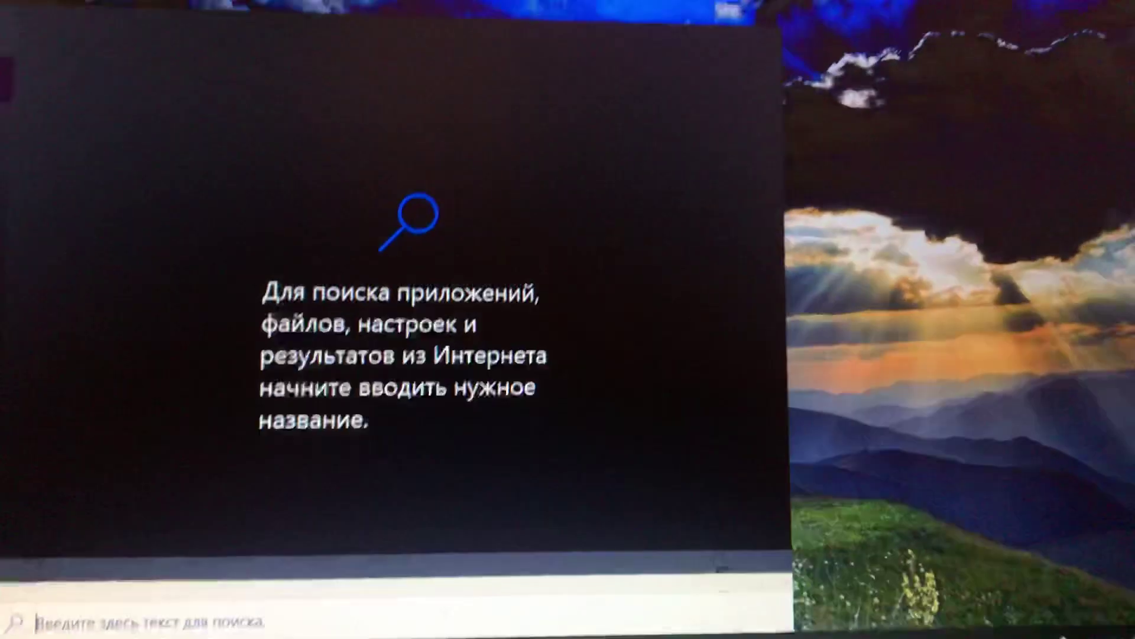
text(v)
key(BackSpace)
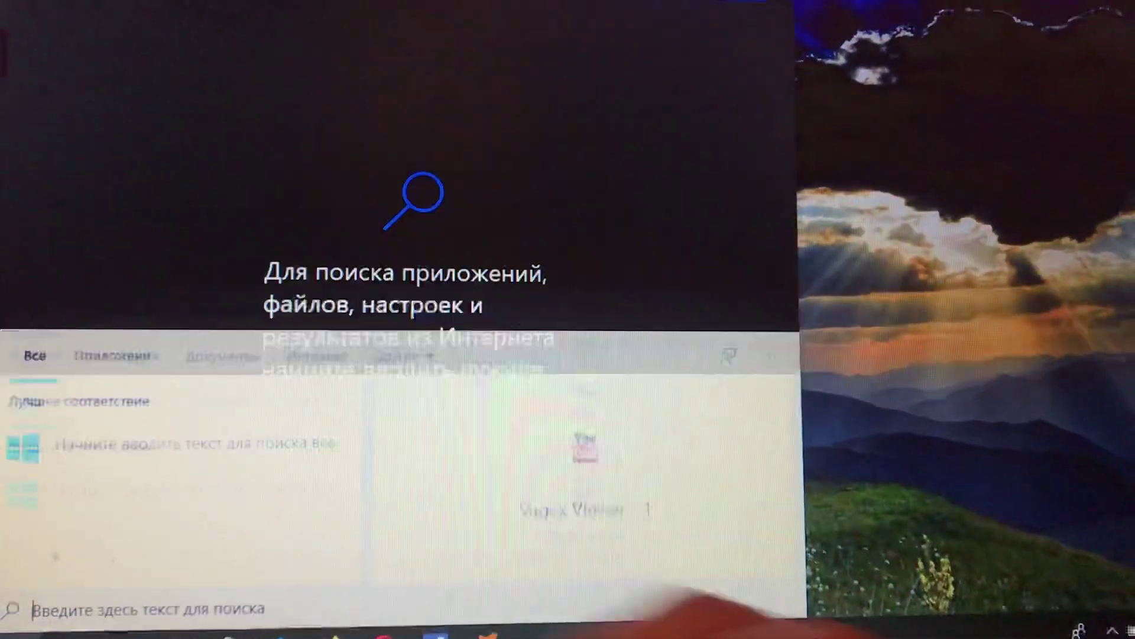
text(devi)
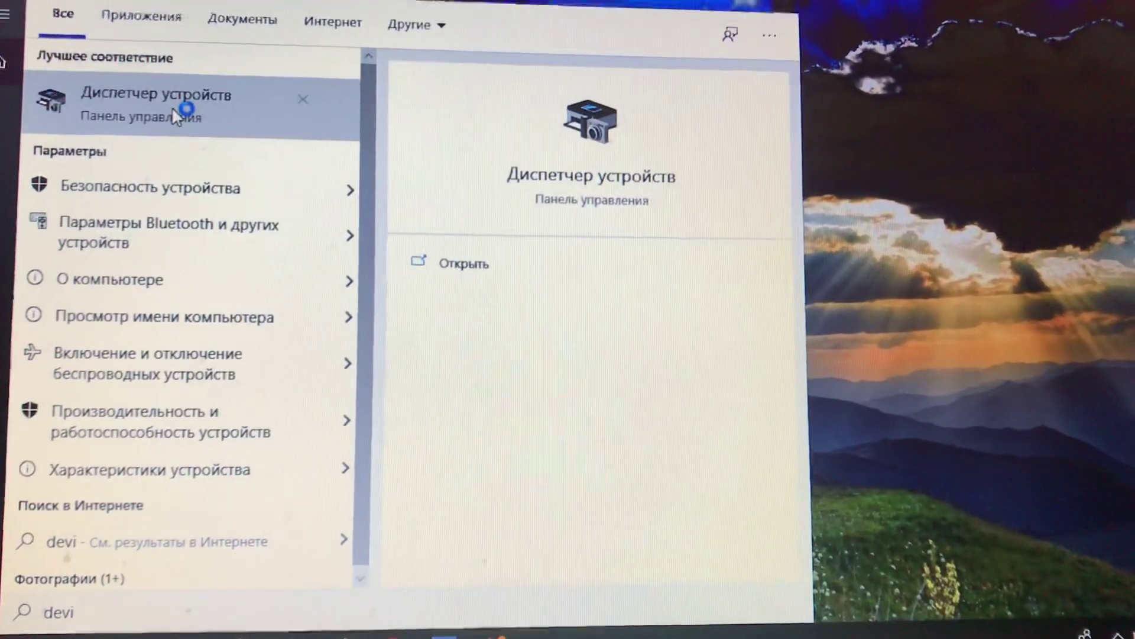
- Open Device Manager and expand Imaging devices to reveal Lenovo EasyCamera
click(172, 107)
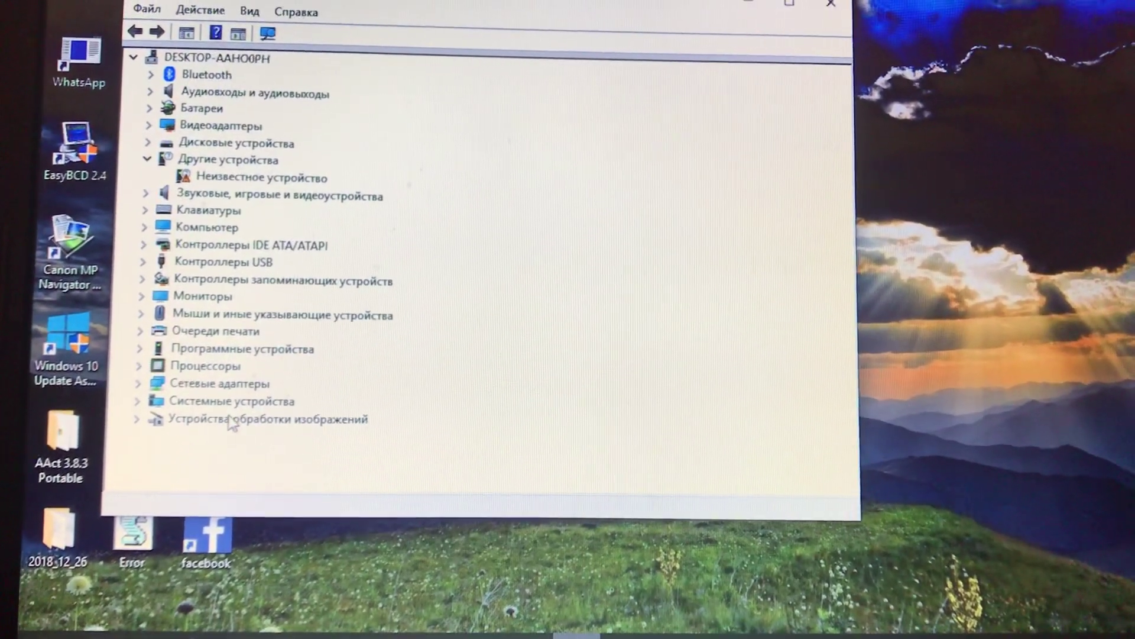
click(123, 444)
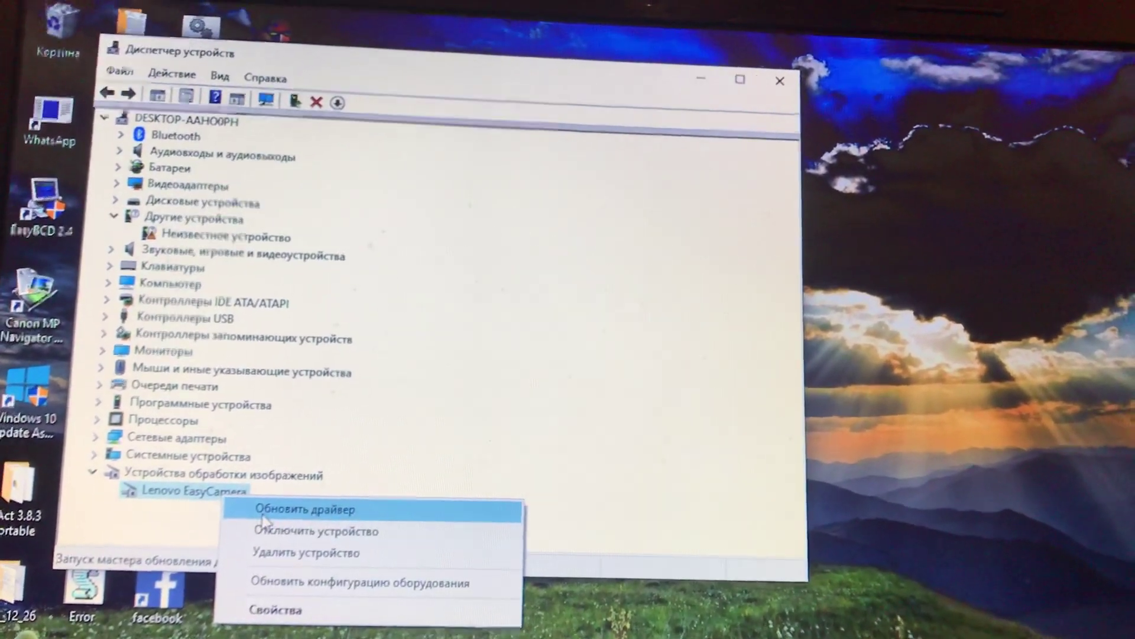
click(264, 513)
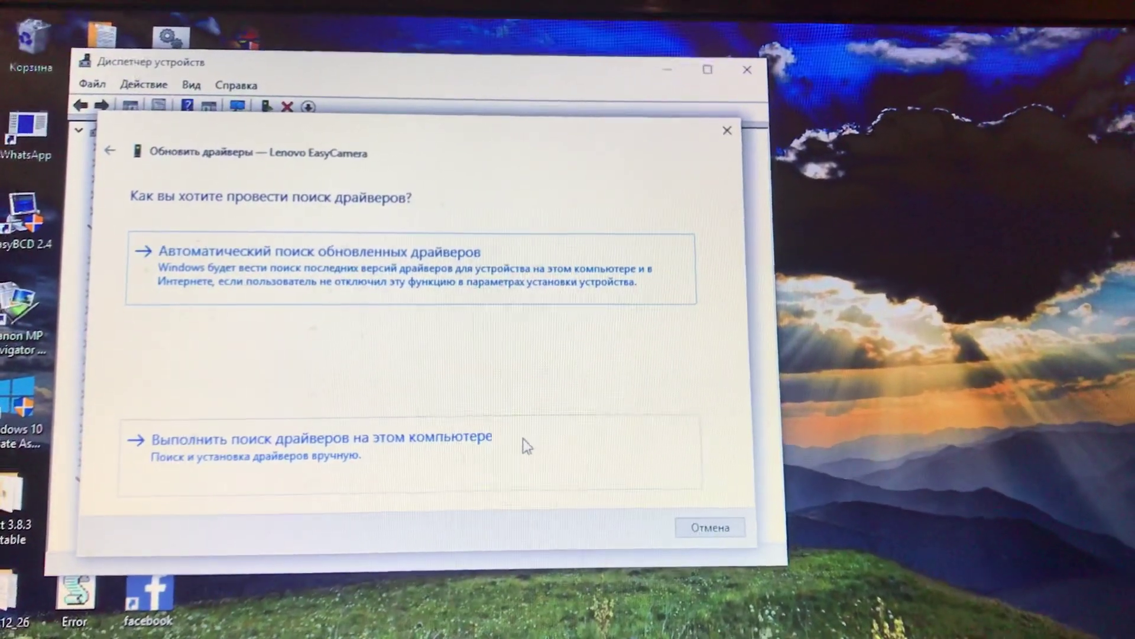
click(526, 445)
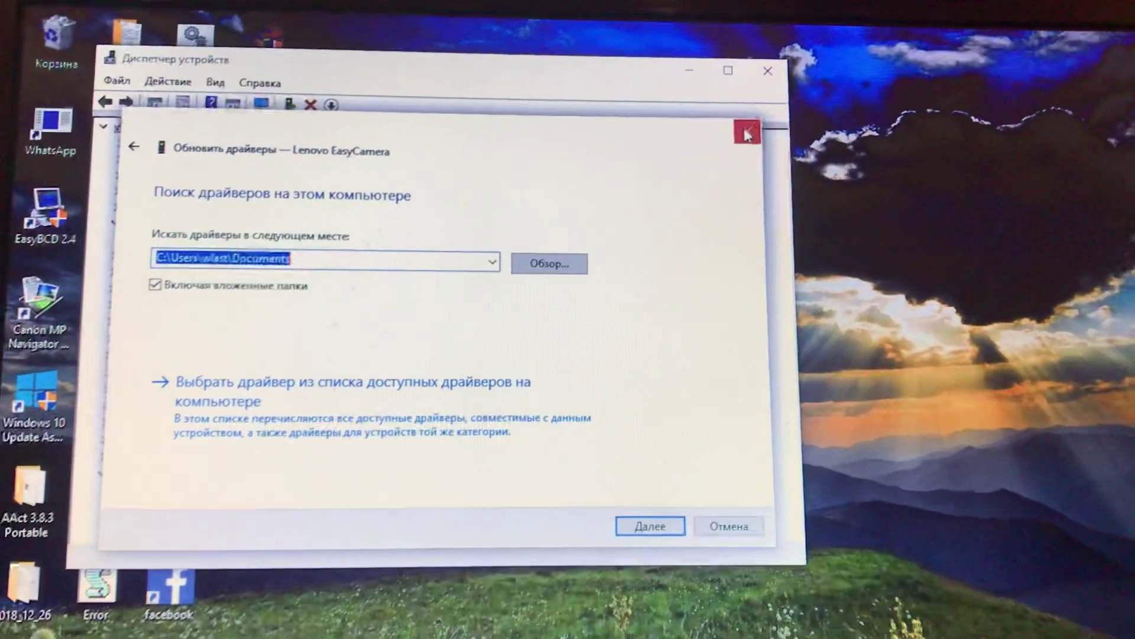
click(726, 140)
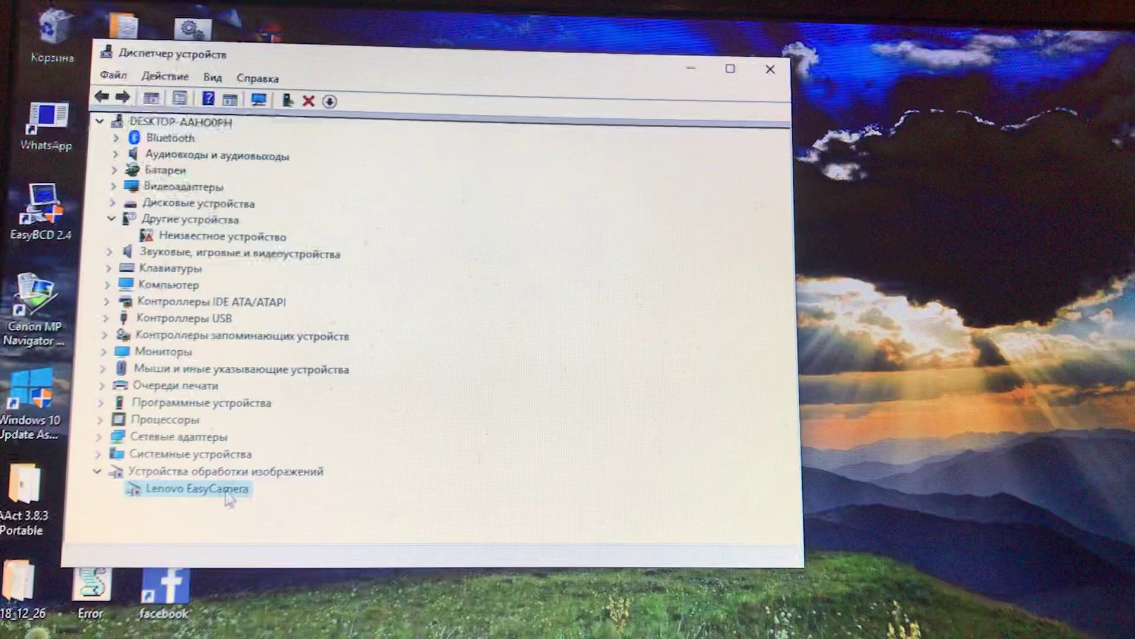
- Show Lenovo EasyCamera's Driver tab: Vimicro provider, dated 14.04.2015, version 3.15.612.1
right_click(220, 502)
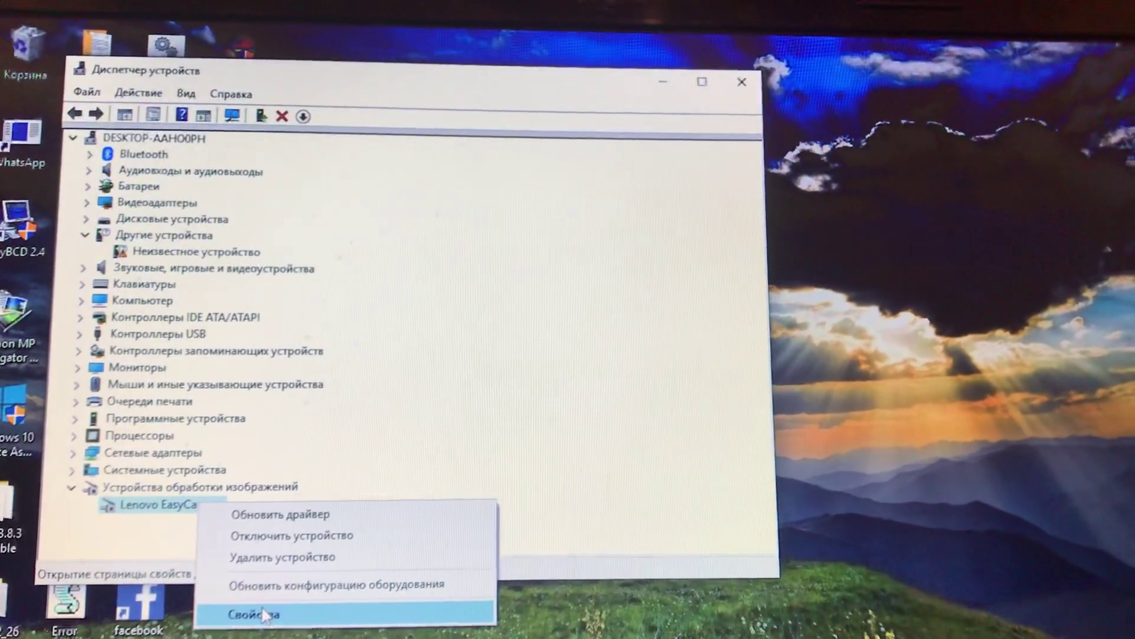
click(264, 615)
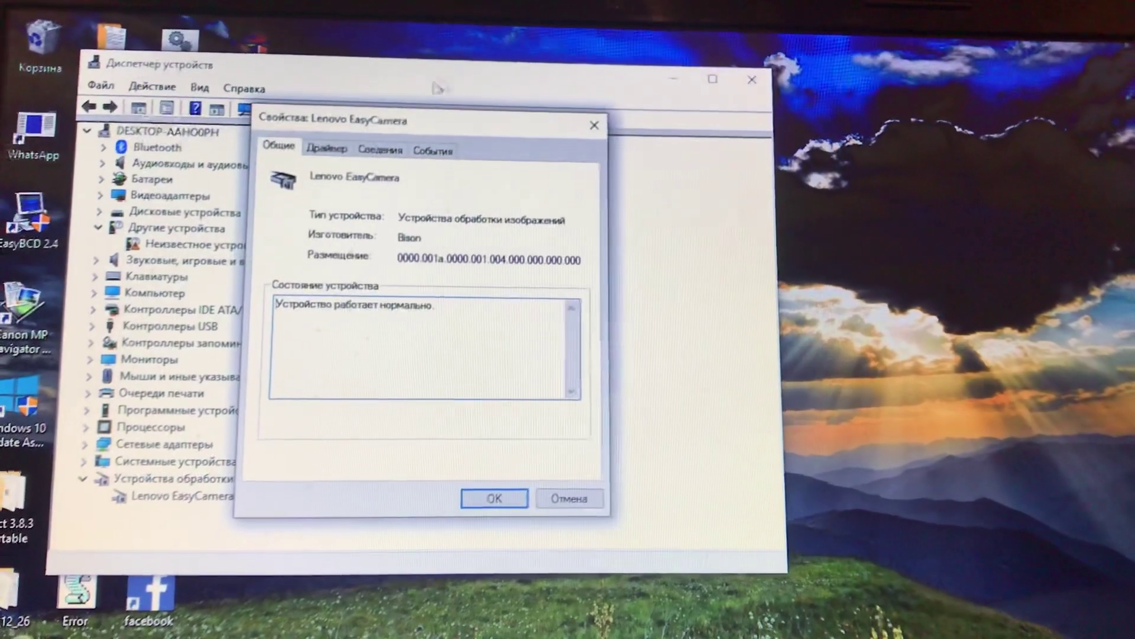
click(327, 148)
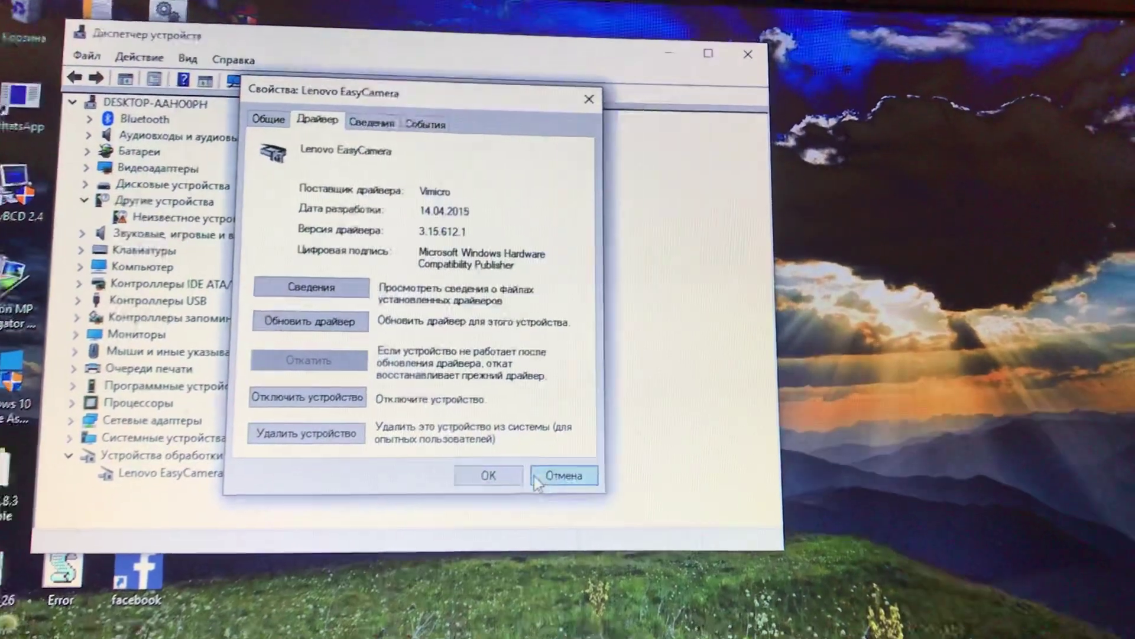
- Close the camera properties and run Update driver with 'Browse my computer for drivers'
click(532, 479)
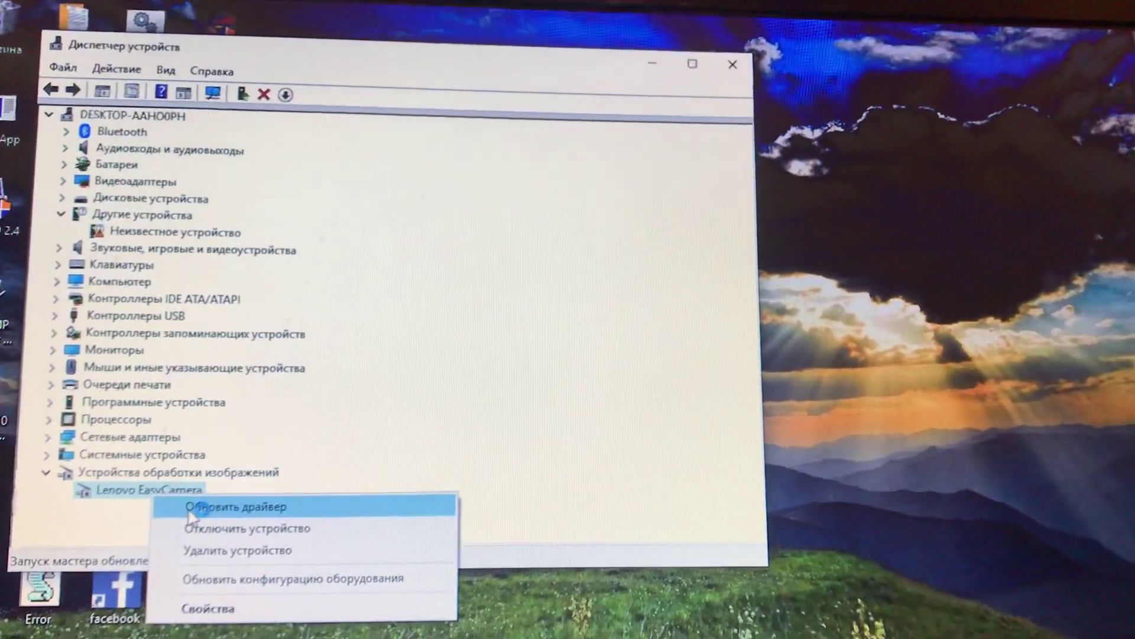
click(191, 510)
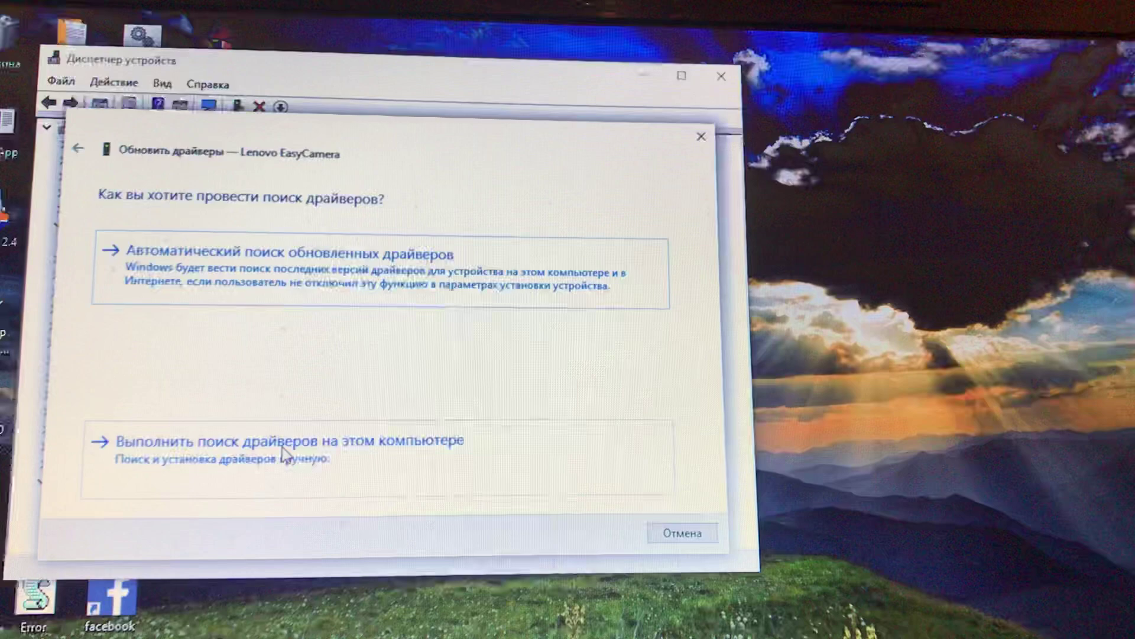
click(283, 455)
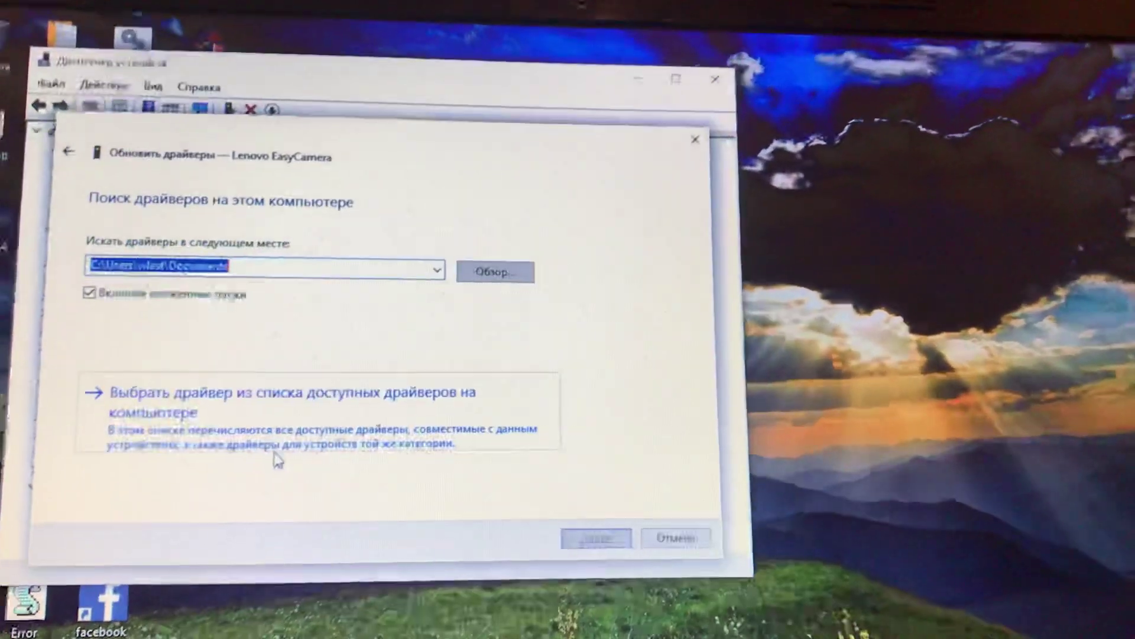